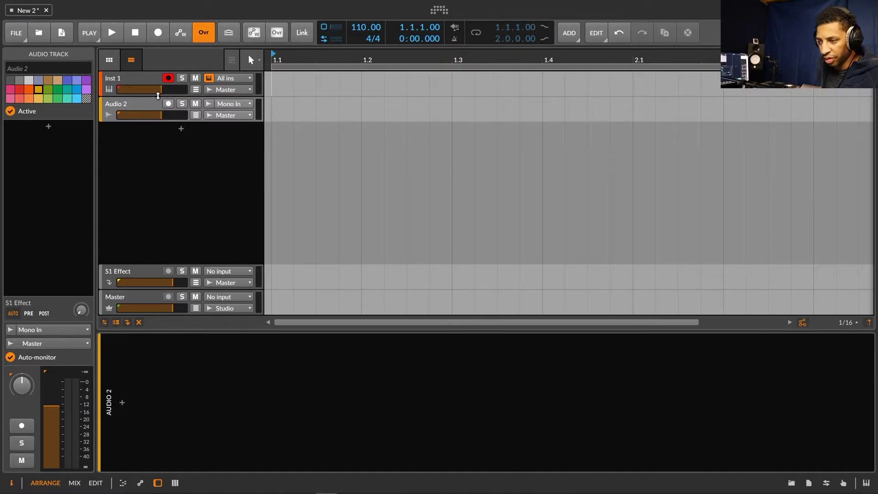
# - Insert the Maschine 2 FX plug-in on the Audio 2 track, found by searching 'MA'
pyautogui.click(142, 105)
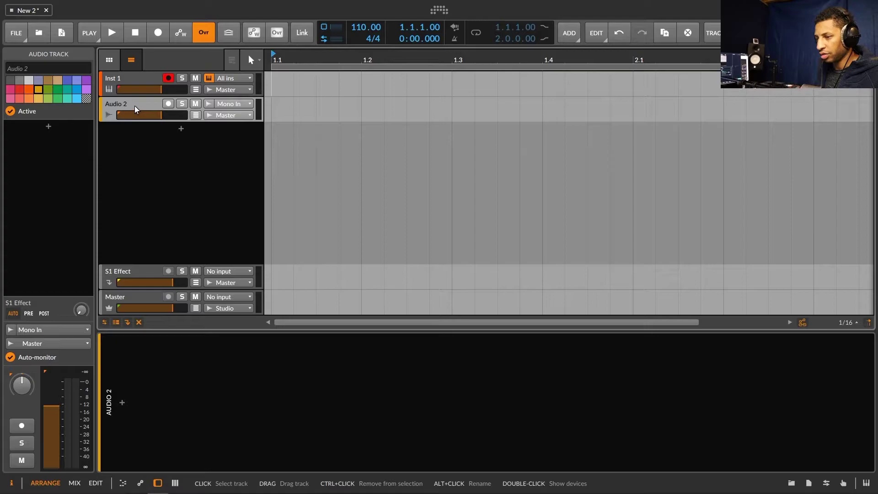
pyautogui.click(141, 79)
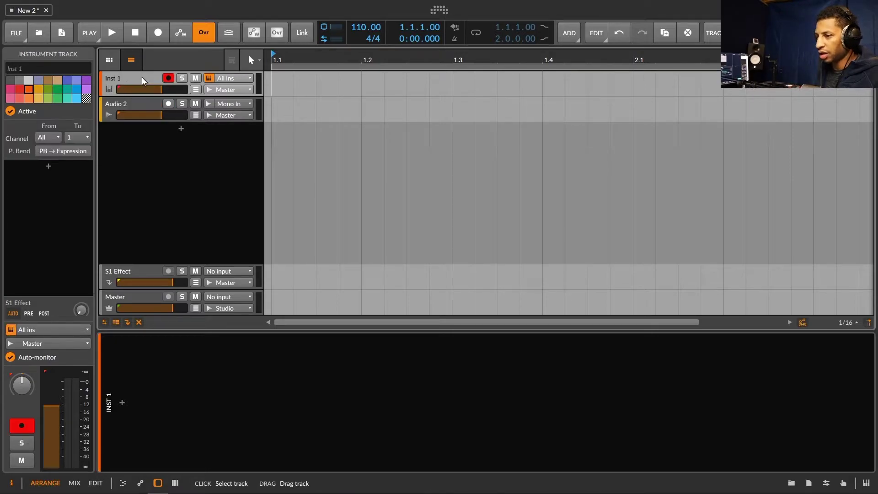
pyautogui.click(133, 108)
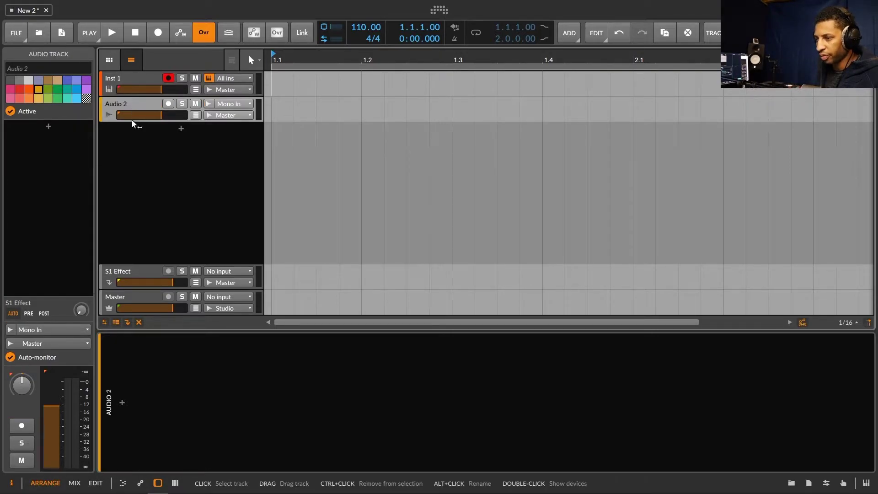
pyautogui.click(124, 402)
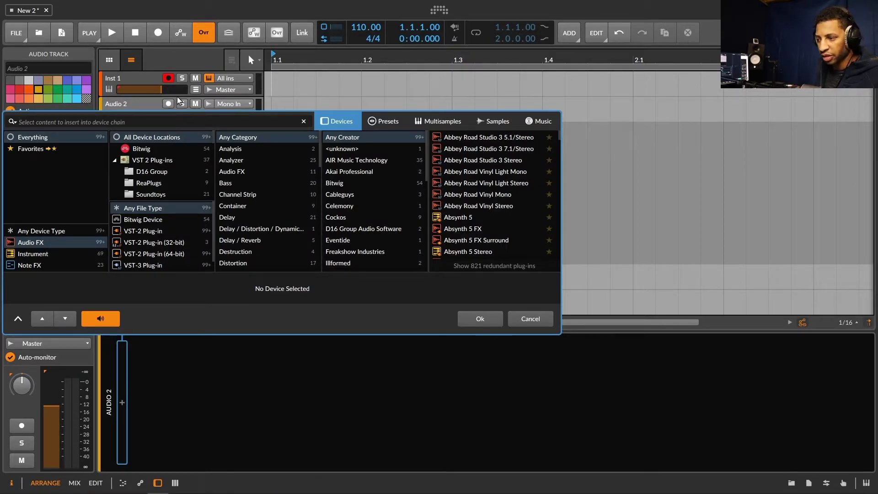
pyautogui.write('MA')
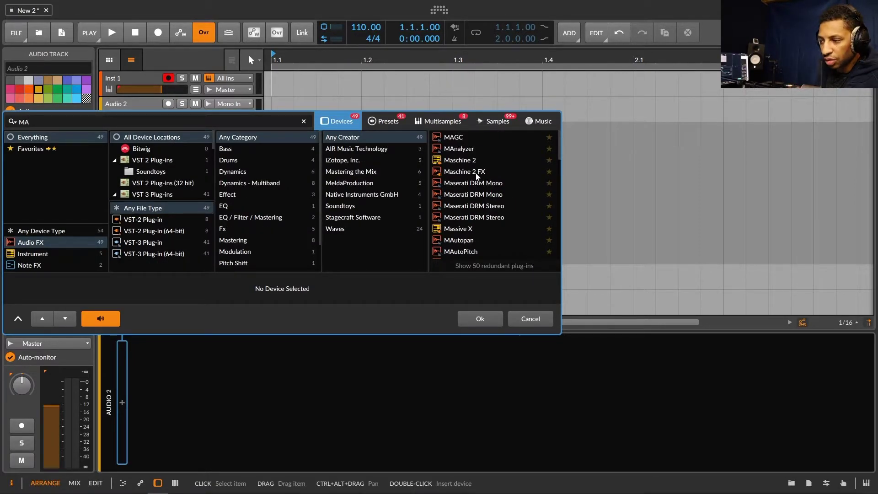
pyautogui.doubleClick(477, 175)
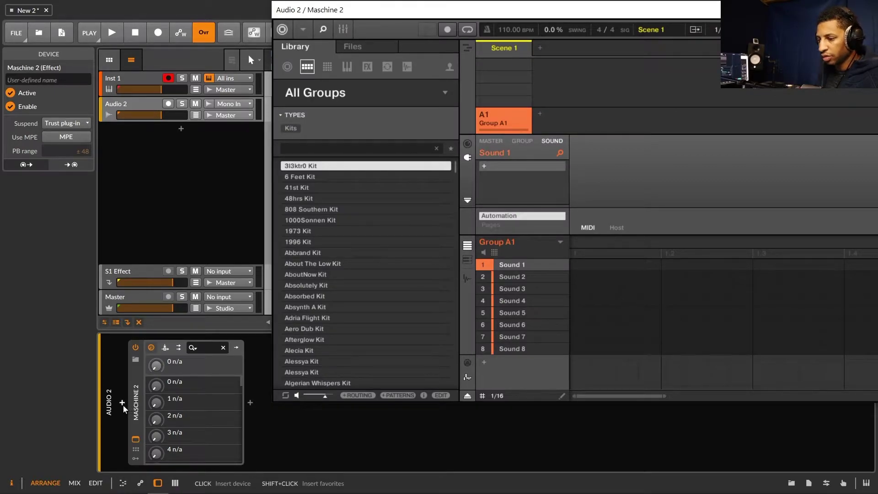
# - Add a Note FX Note Receiver to Audio 2 with its Note Source set to Inst 1
pyautogui.click(123, 404)
pyautogui.click(59, 266)
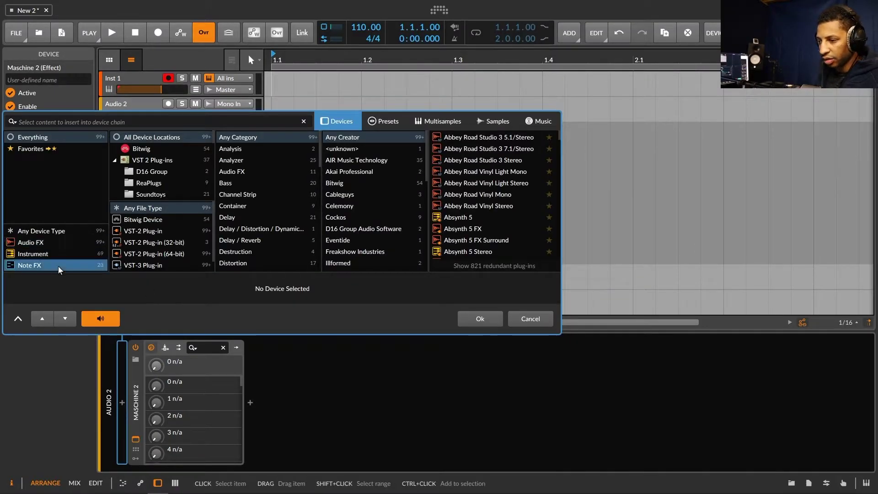
pyautogui.scroll(-3, 512, 221)
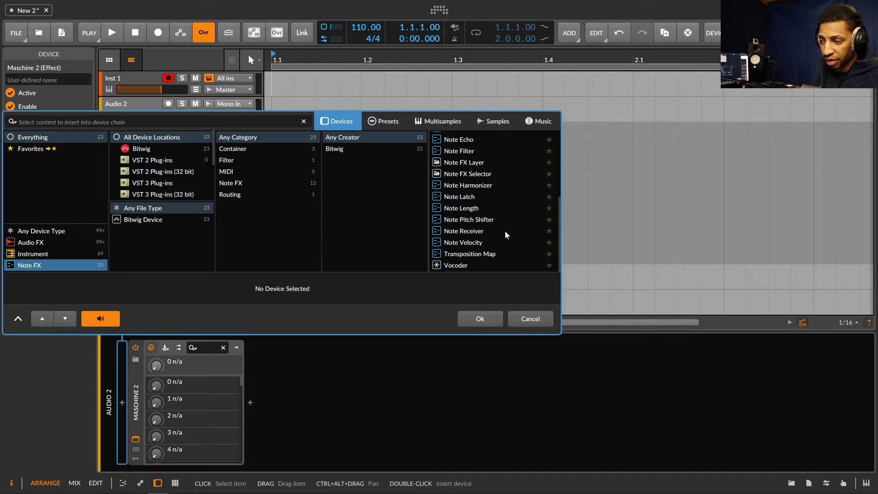
pyautogui.doubleClick(493, 231)
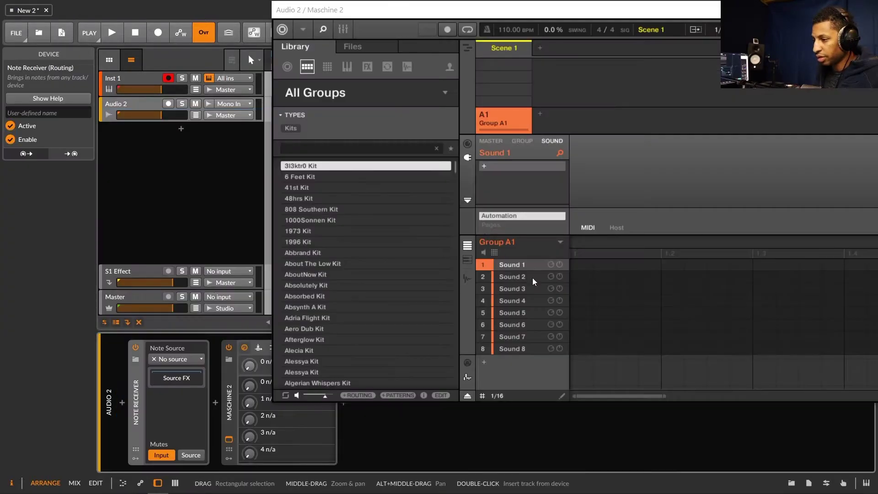
pyautogui.click(193, 356)
pyautogui.moveTo(175, 399)
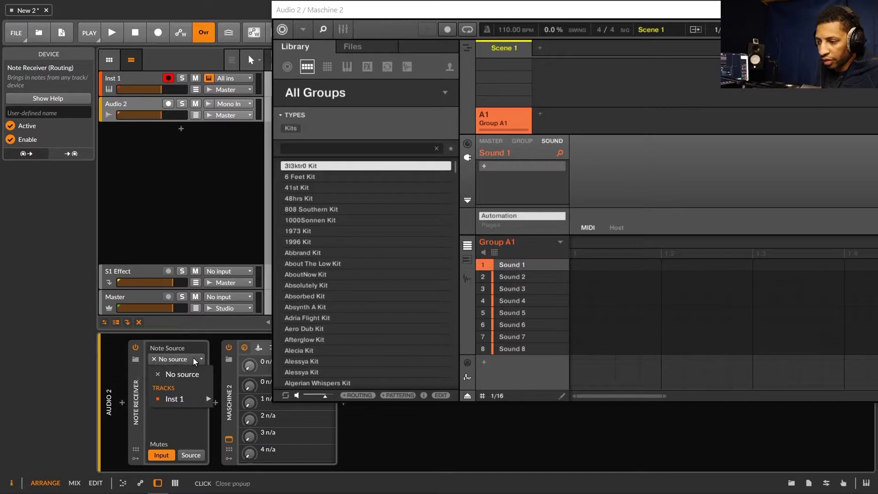
pyautogui.click(240, 403)
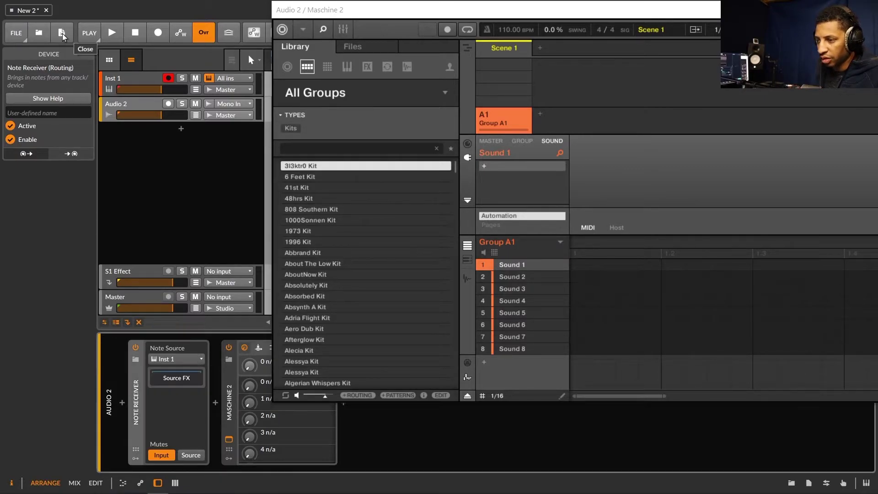
pyautogui.click(144, 78)
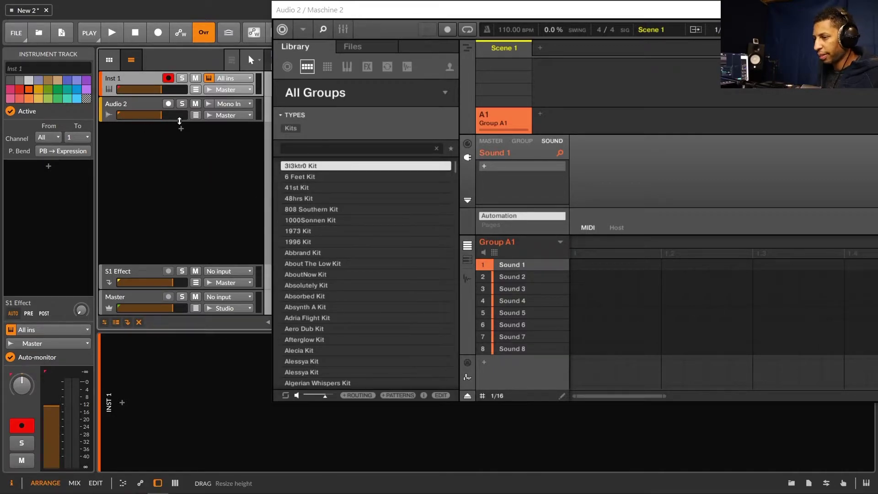
# - Show Maschine 2's sampling recorder for Audio 2 and bring up Audio 2's input choices
pyautogui.click(149, 104)
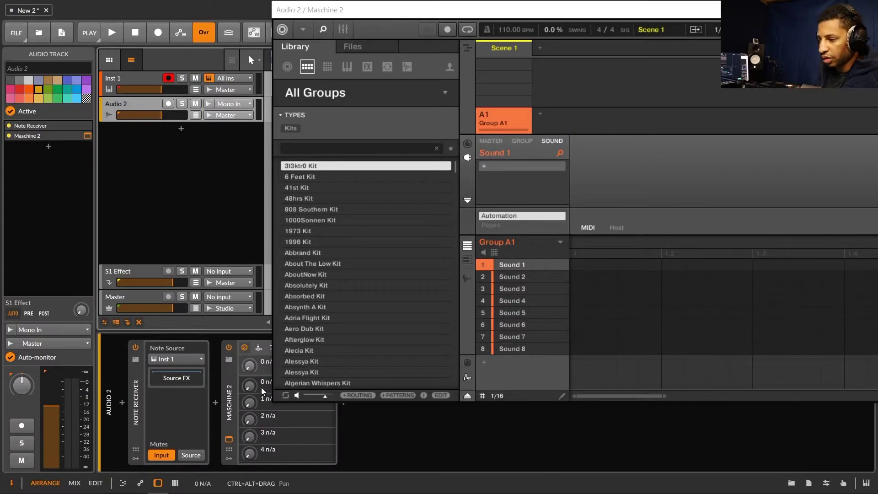
pyautogui.click(467, 279)
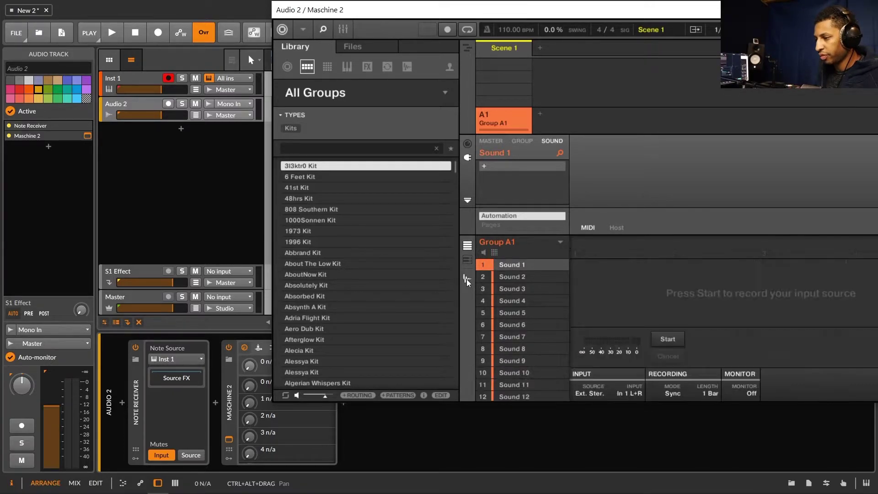
pyautogui.click(233, 105)
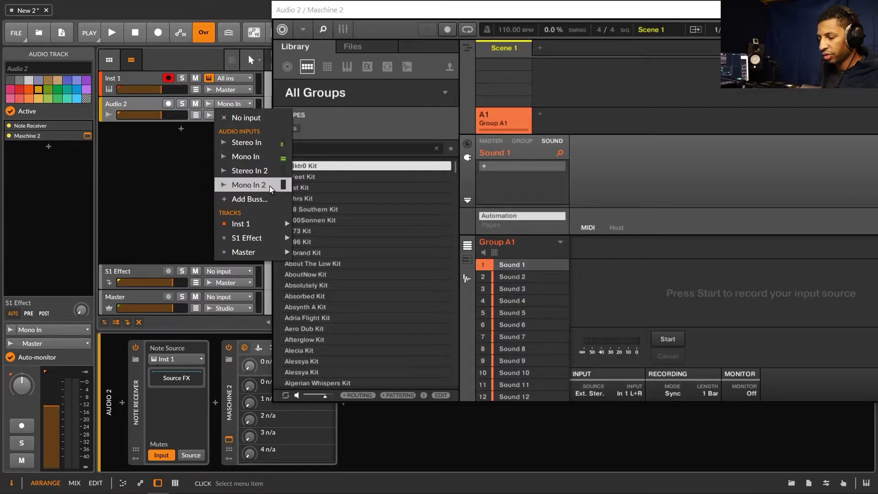
# - Feed the Audio 2 track from Mono In 2
pyautogui.click(270, 185)
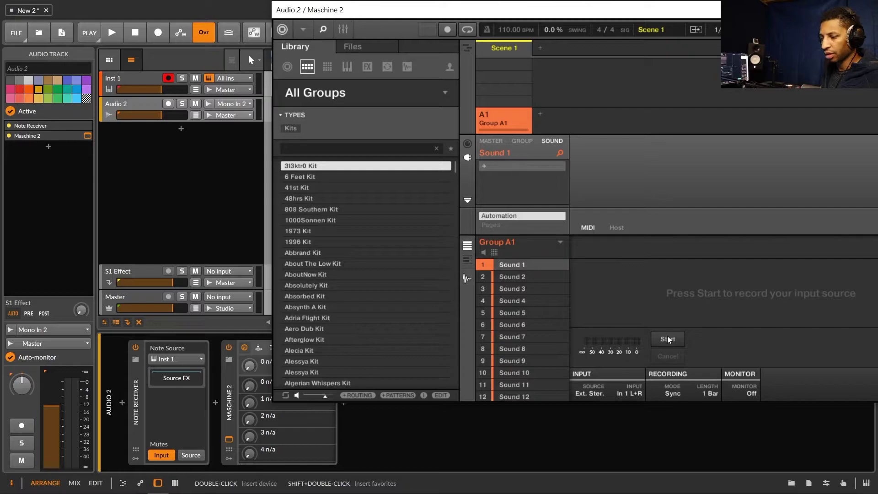
# - Set sampling to Detect mode with a -45.5 dB threshold, recording from In 2 L+R
pyautogui.click(671, 394)
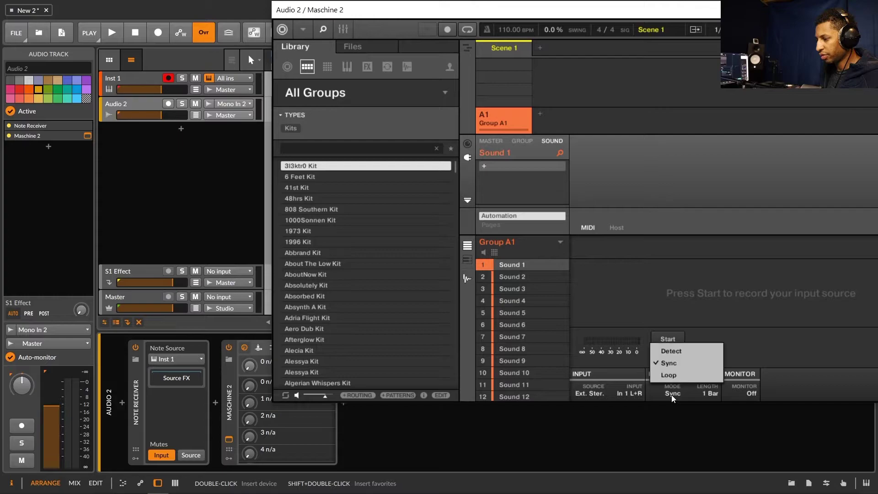
pyautogui.click(681, 353)
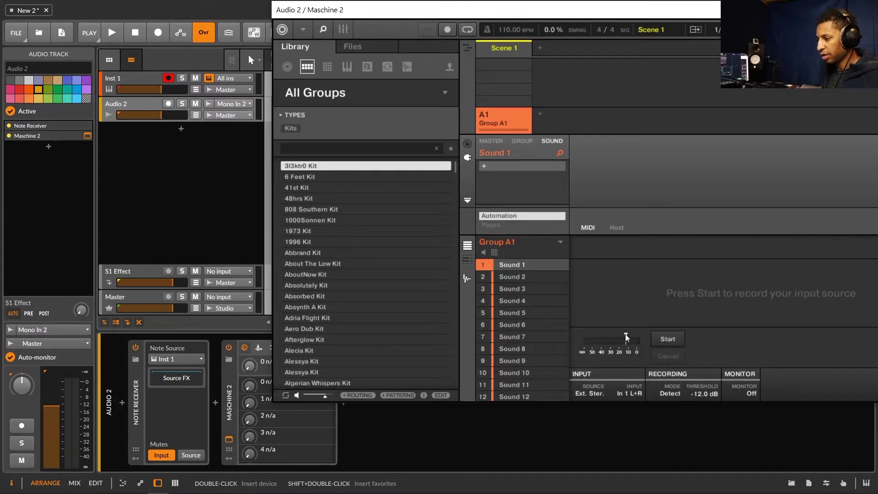
pyautogui.moveTo(626, 333); pyautogui.dragTo(598, 335)
pyautogui.click(629, 394)
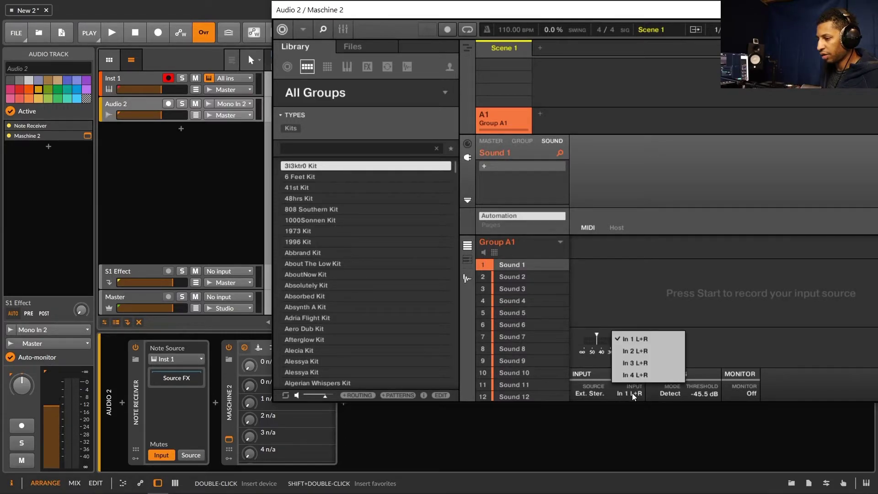
pyautogui.click(649, 352)
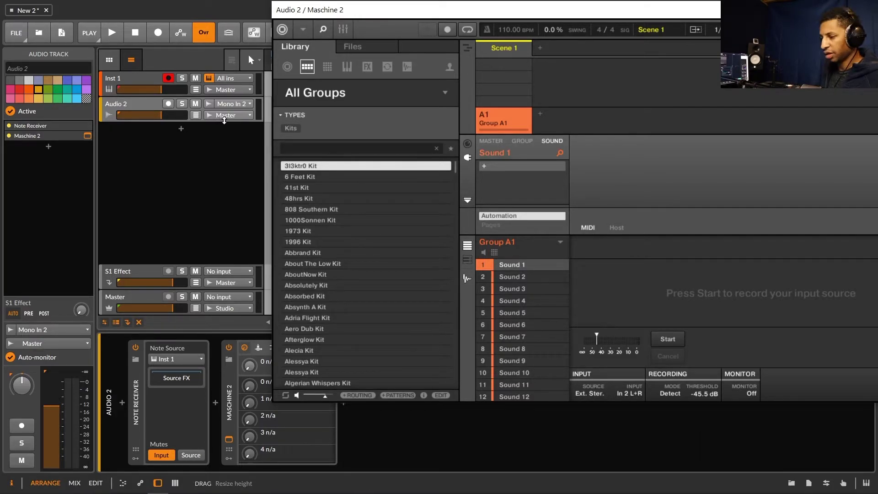
# - Step down Group A1's empty sound slots until Sound 10 is the sampling target
pyautogui.click(511, 276)
pyautogui.click(509, 298)
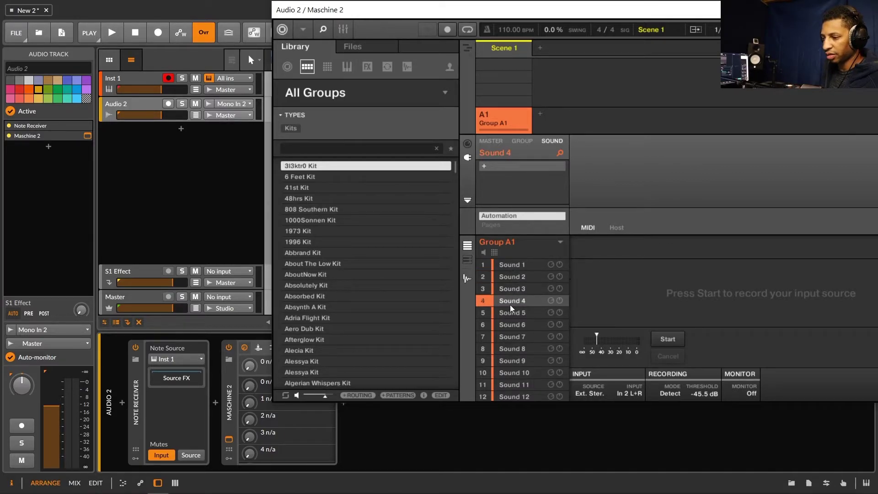
pyautogui.click(514, 325)
pyautogui.click(514, 360)
pyautogui.click(514, 372)
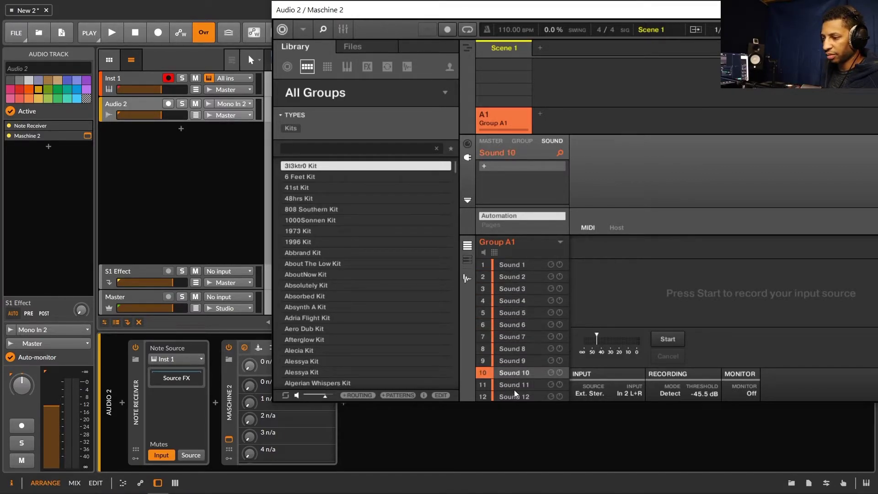
pyautogui.click(514, 395)
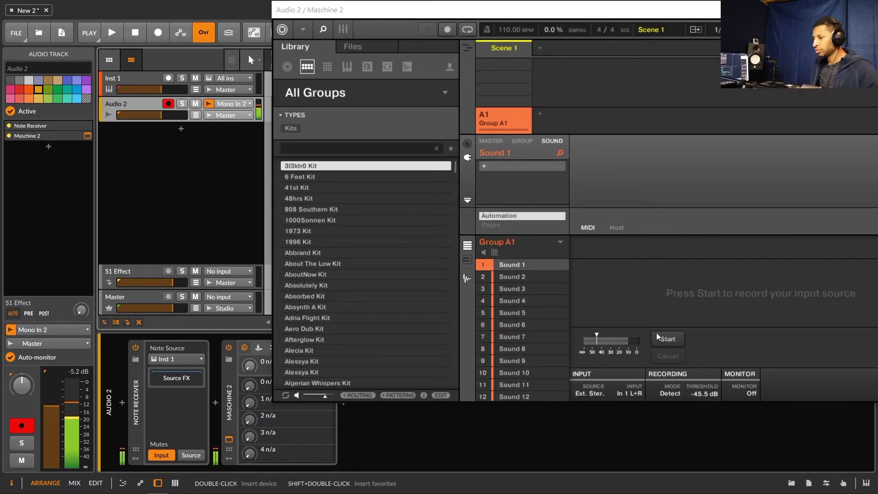
# - Record sample chops into Sound slots 1, 2 and 3, starting and stopping each
pyautogui.click(673, 343)
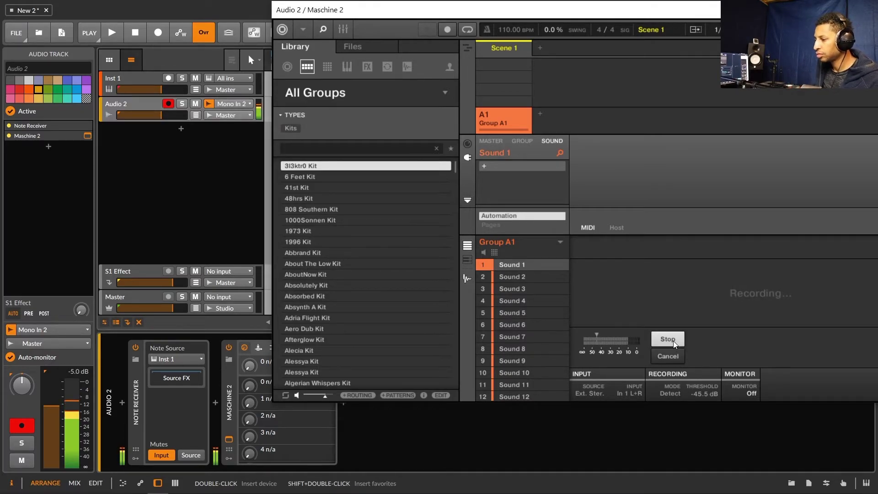
pyautogui.click(673, 342)
pyautogui.click(502, 276)
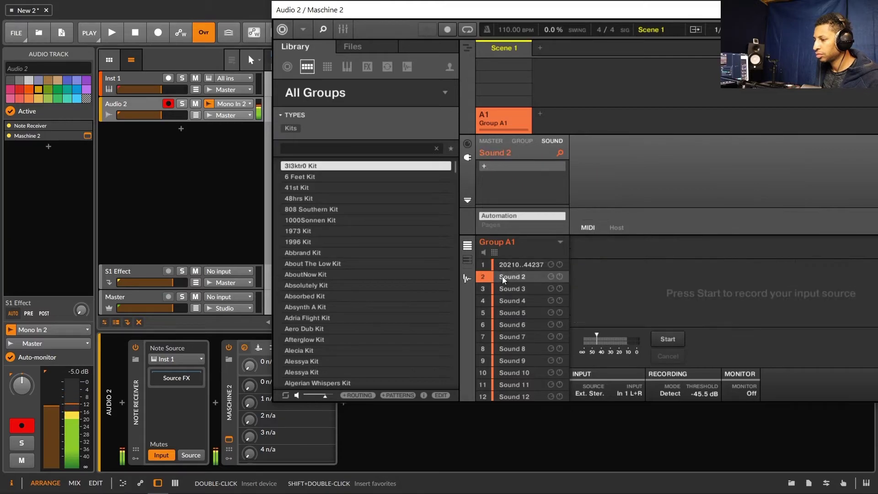
pyautogui.click(669, 341)
pyautogui.click(669, 341)
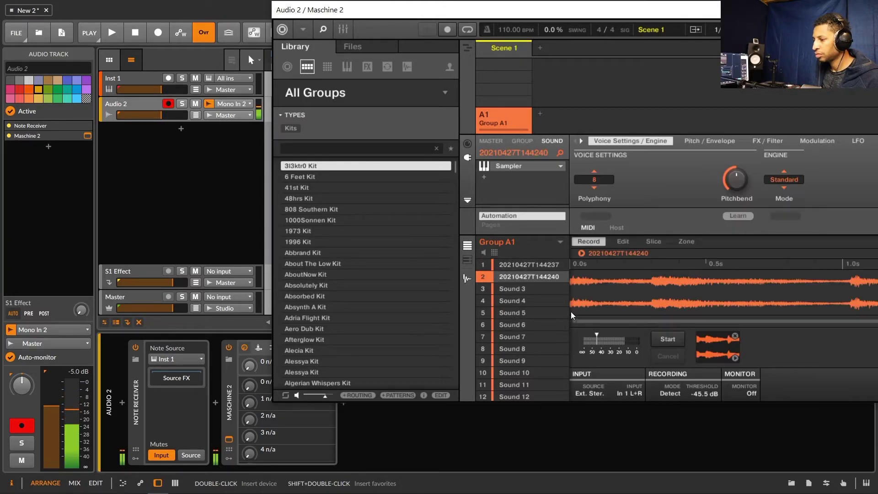
pyautogui.click(524, 289)
pyautogui.click(675, 341)
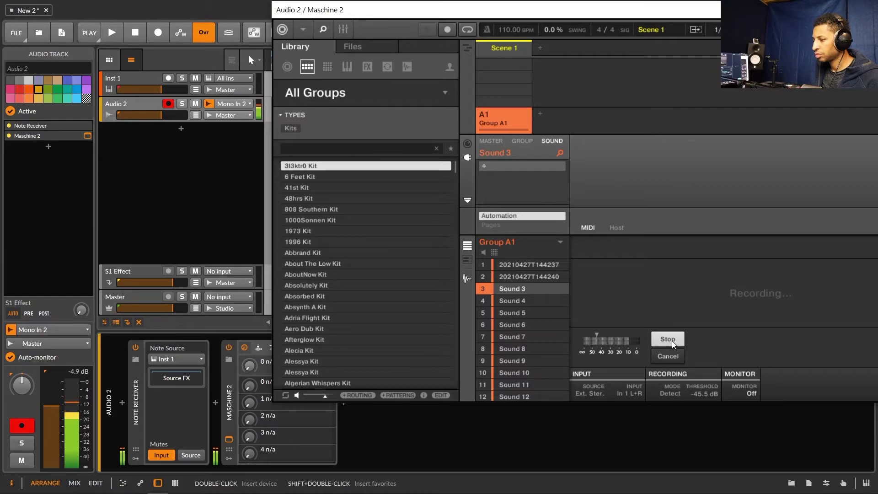
pyautogui.click(671, 341)
# - Record sample chops into Sound slots 4 through 7
pyautogui.click(538, 303)
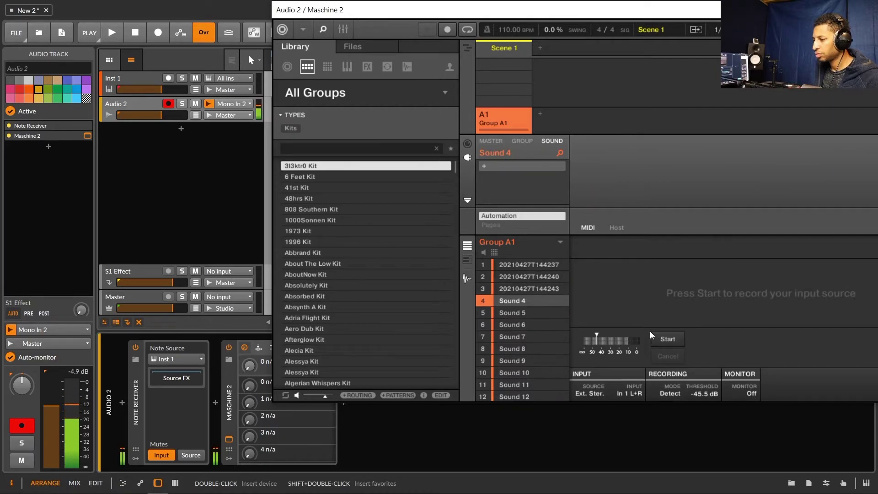
pyautogui.click(660, 339)
pyautogui.click(660, 339)
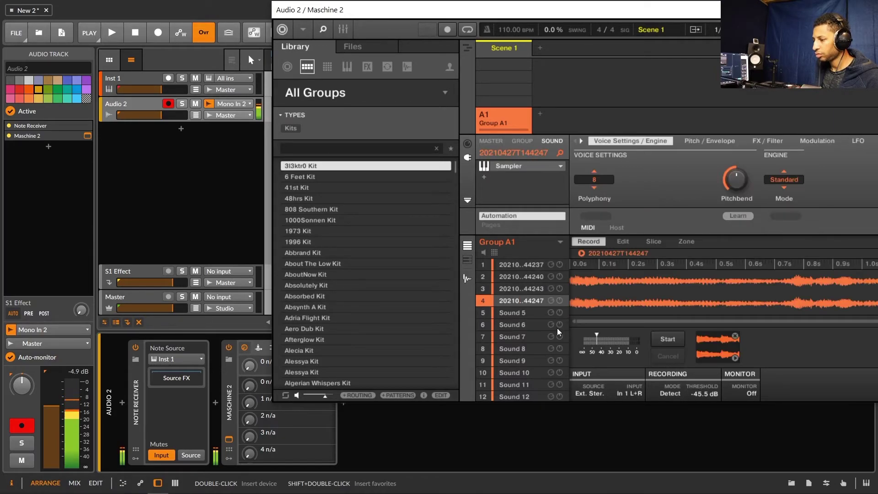
pyautogui.click(533, 317)
pyautogui.click(664, 339)
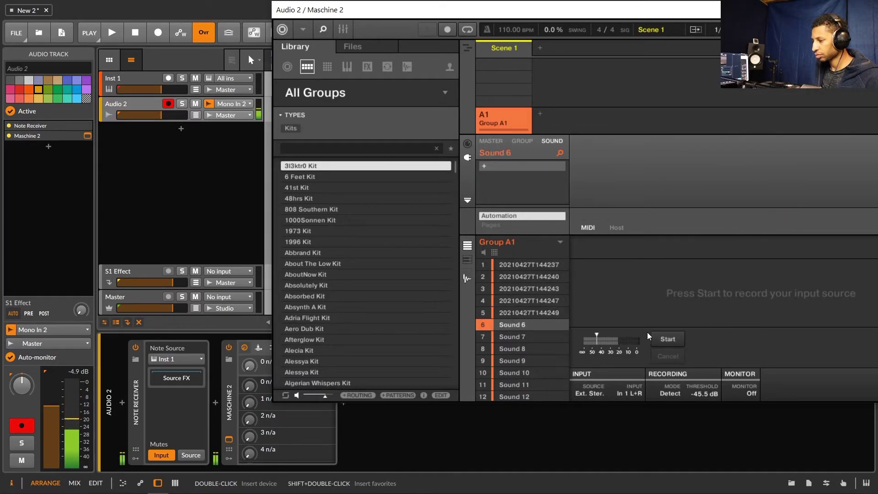
pyautogui.click(664, 339)
pyautogui.click(662, 342)
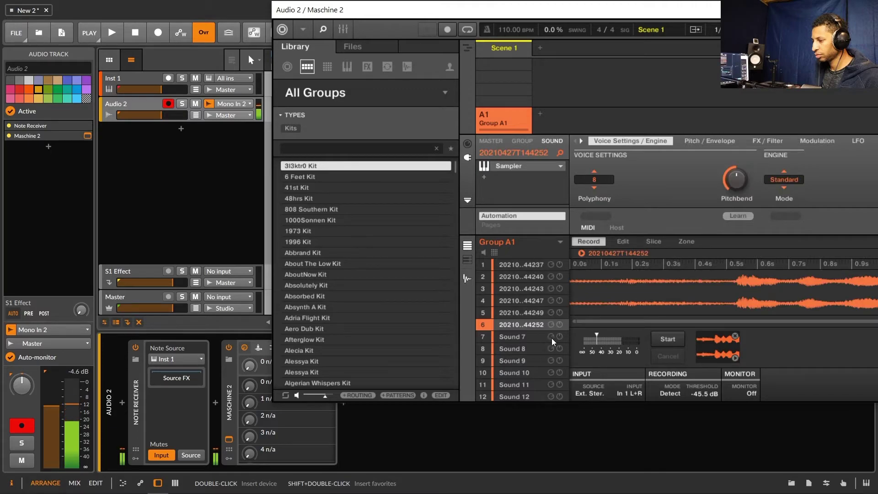
pyautogui.click(680, 340)
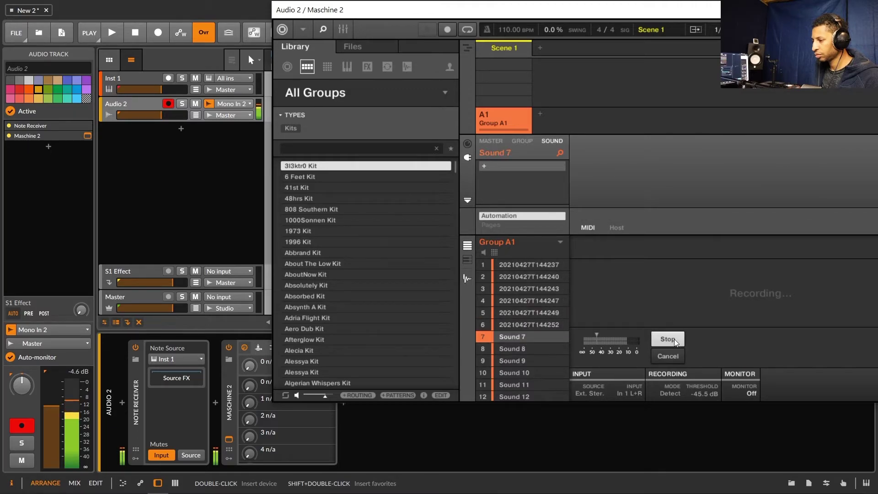
pyautogui.click(679, 340)
# - Record sample chops into Sound slots 8 through 11
pyautogui.click(518, 350)
pyautogui.click(675, 340)
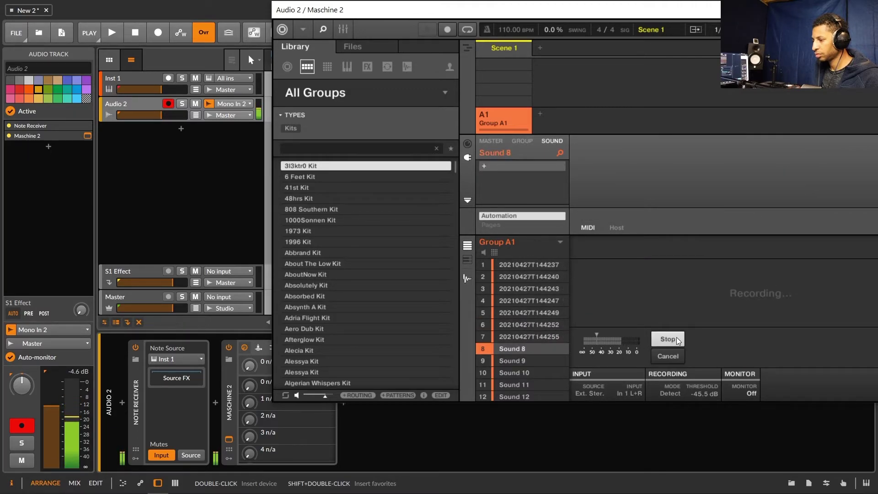
pyautogui.click(676, 340)
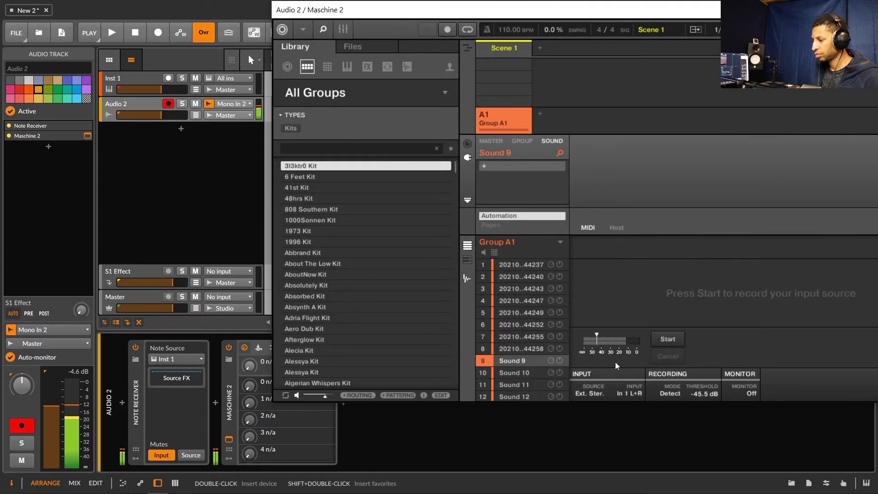
pyautogui.click(664, 342)
pyautogui.click(666, 342)
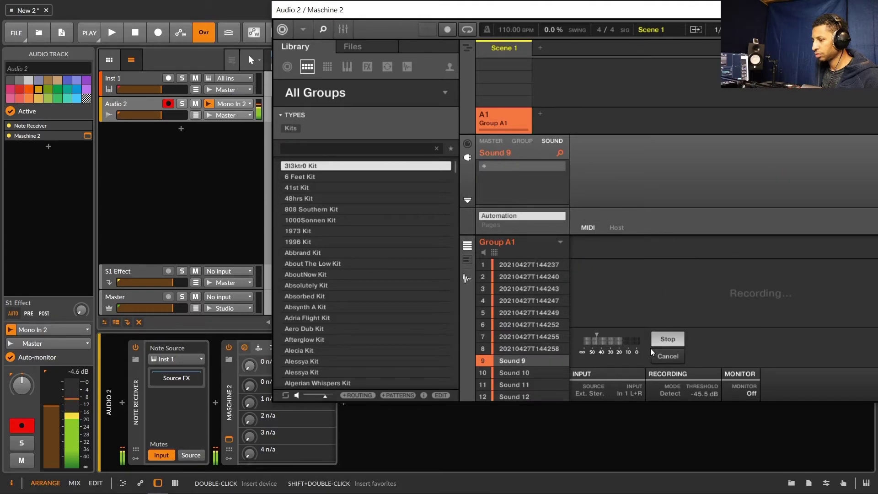
pyautogui.click(667, 340)
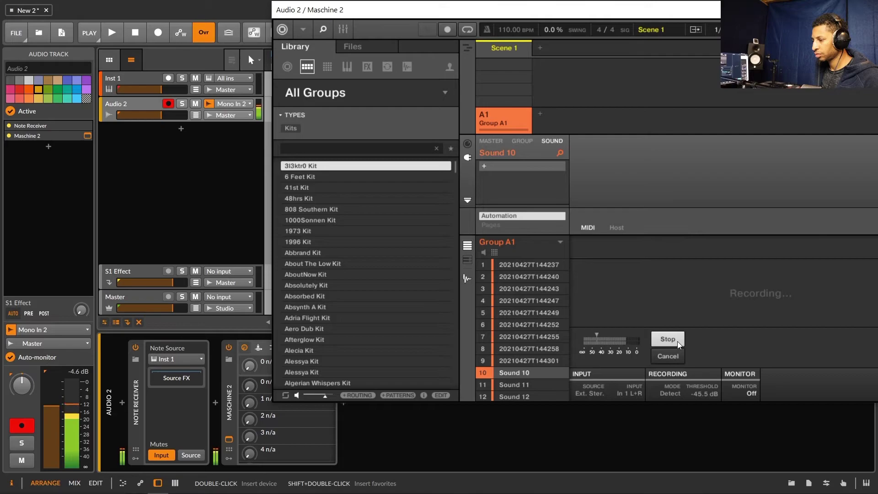
pyautogui.click(667, 340)
pyautogui.click(525, 384)
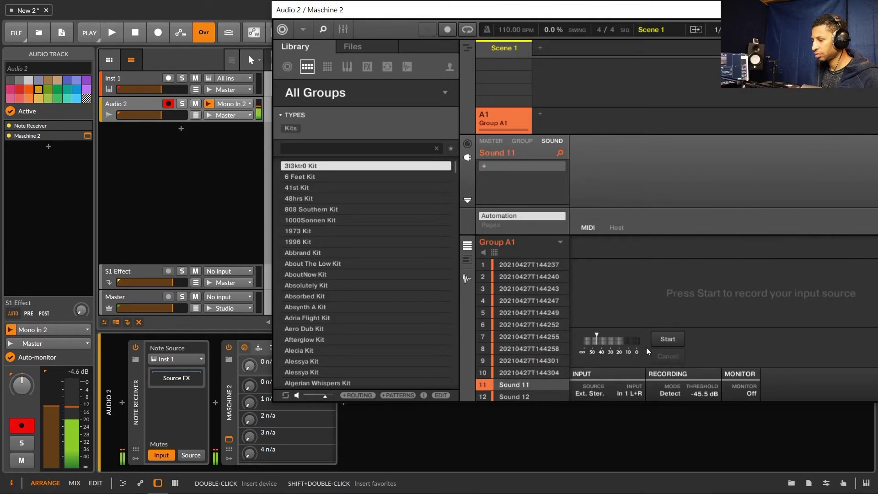
pyautogui.click(668, 339)
pyautogui.click(670, 340)
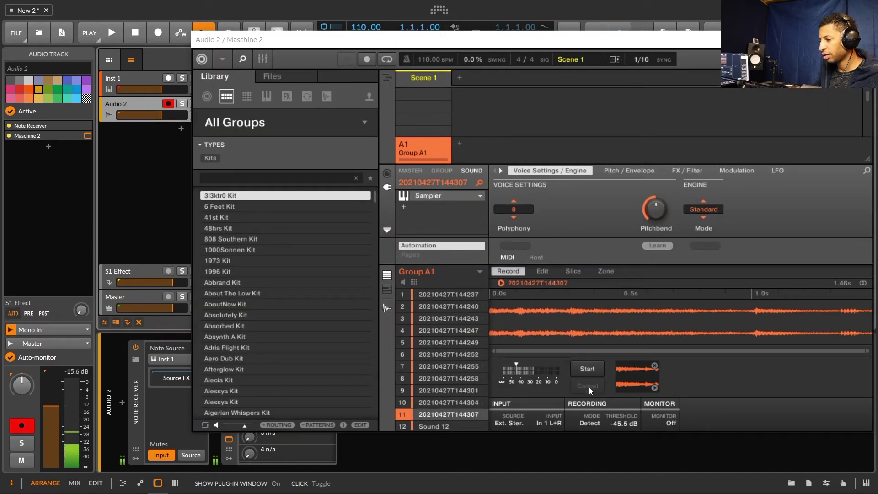
# - Pick Sound 1's recorded chop, make Inst 1 current, and move the Maschine window
pyautogui.click(438, 297)
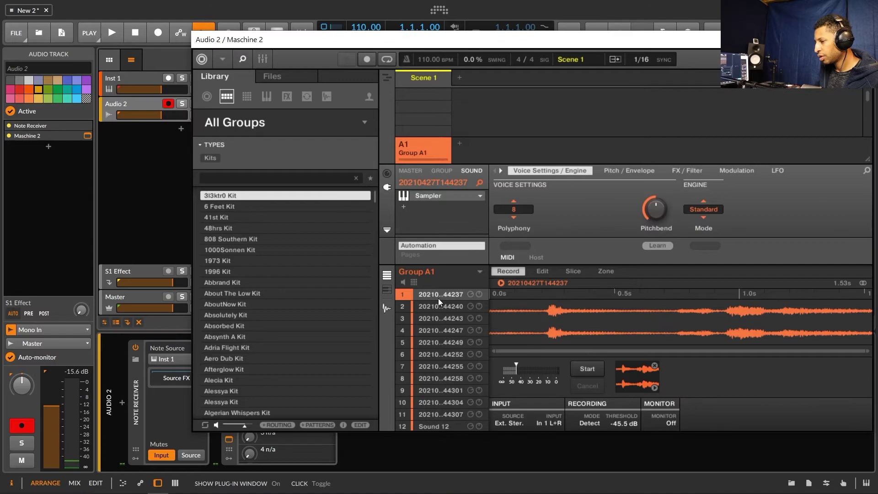
pyautogui.click(141, 82)
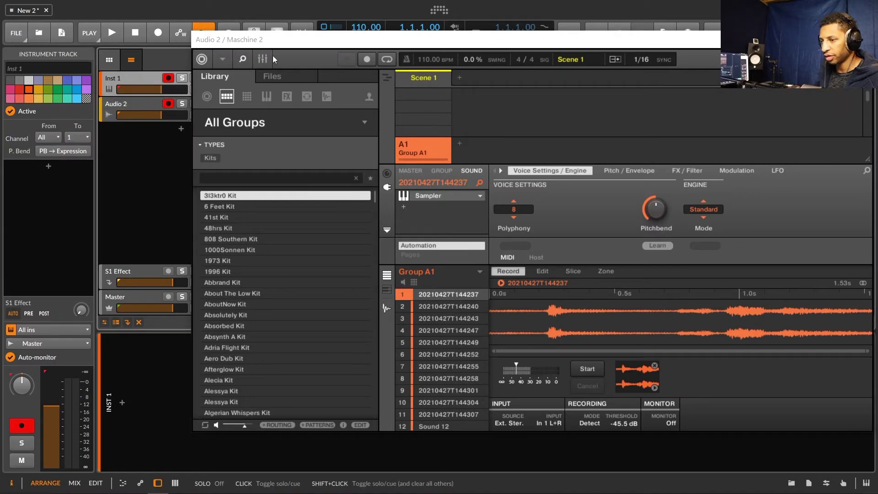
pyautogui.moveTo(296, 46)
pyautogui.mouseDown()
pyautogui.moveTo(400, 105)
pyautogui.moveTo(381, 89)
pyautogui.mouseUp()
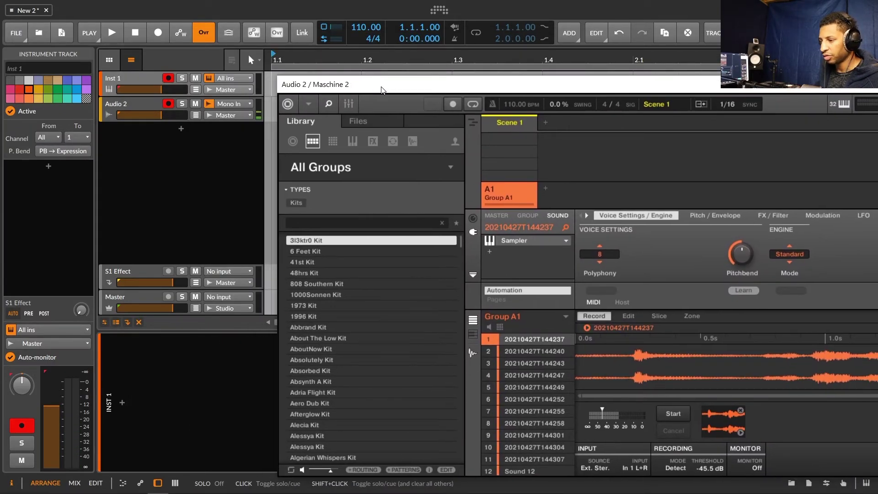